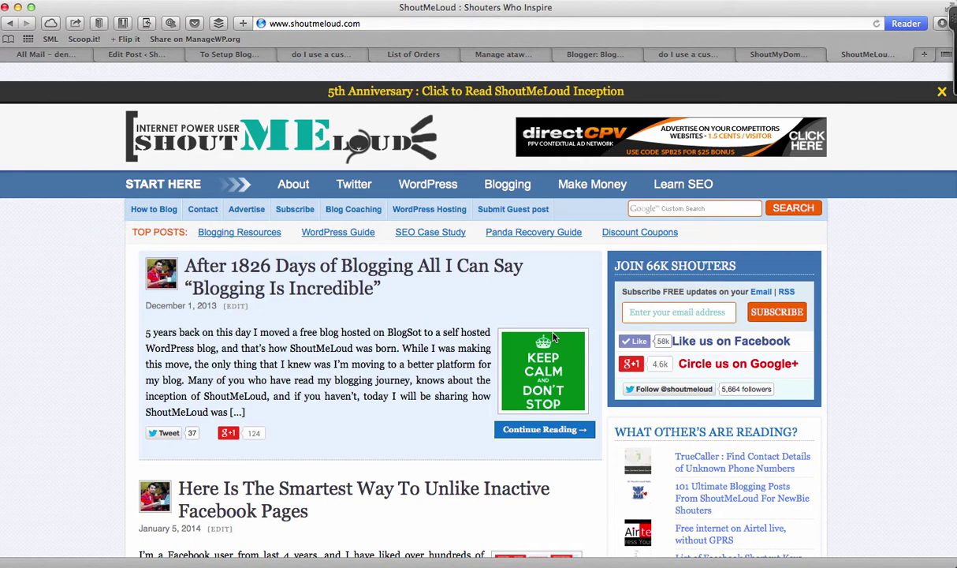
Enter 'ataweb' with the .com extension in ShoutMyDomain's domain search box
click(778, 54)
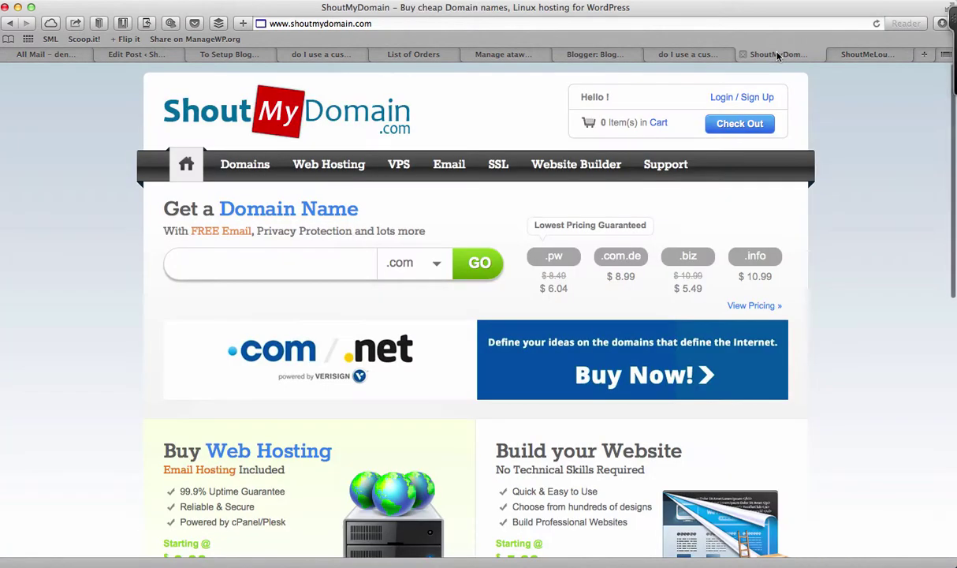
click(596, 55)
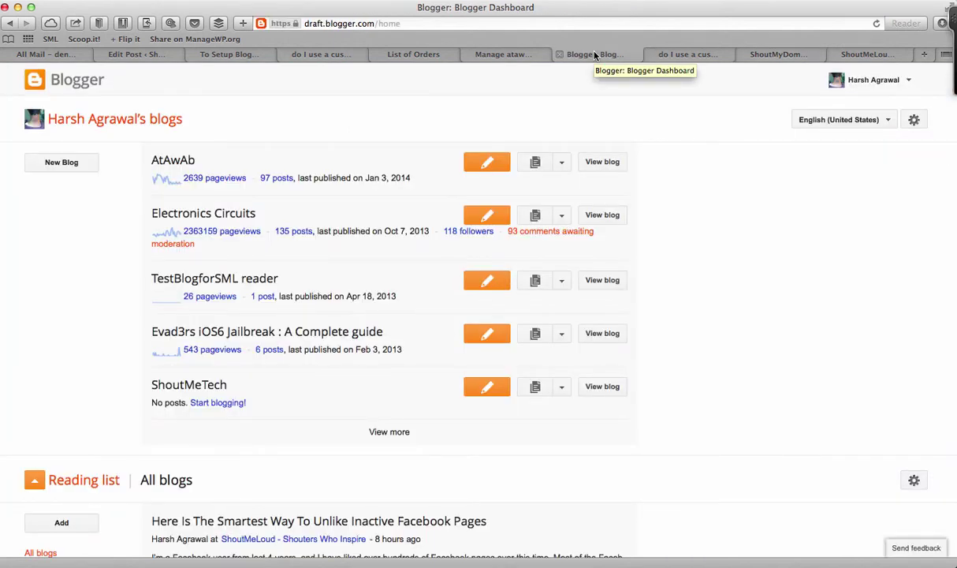
click(686, 55)
click(777, 55)
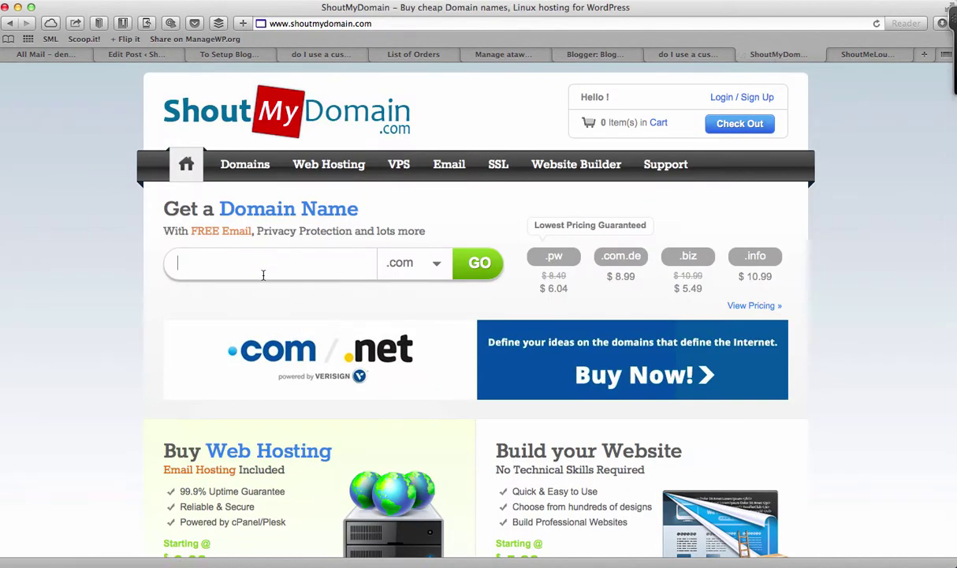
text(ataweb)
click(668, 52)
click(596, 54)
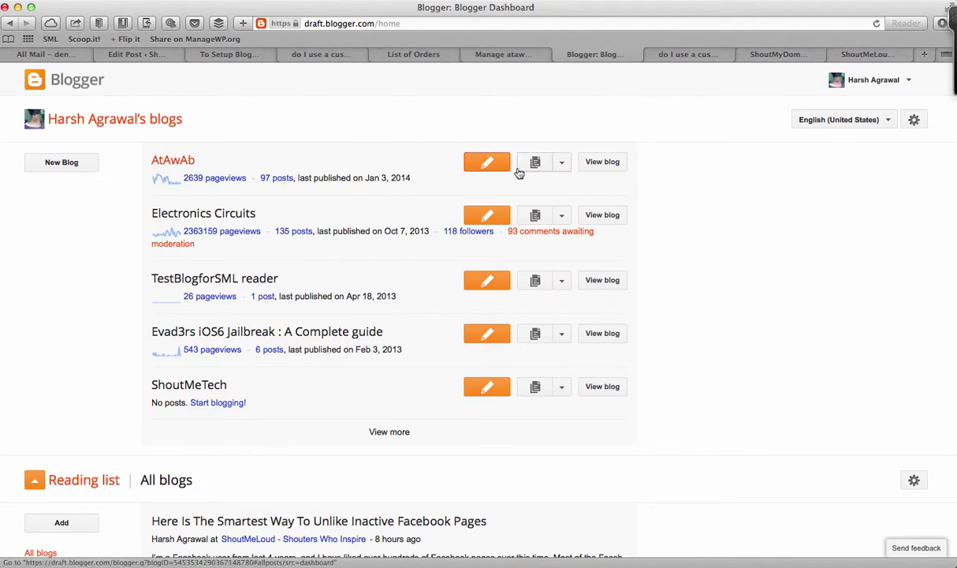
click(561, 161)
click(543, 413)
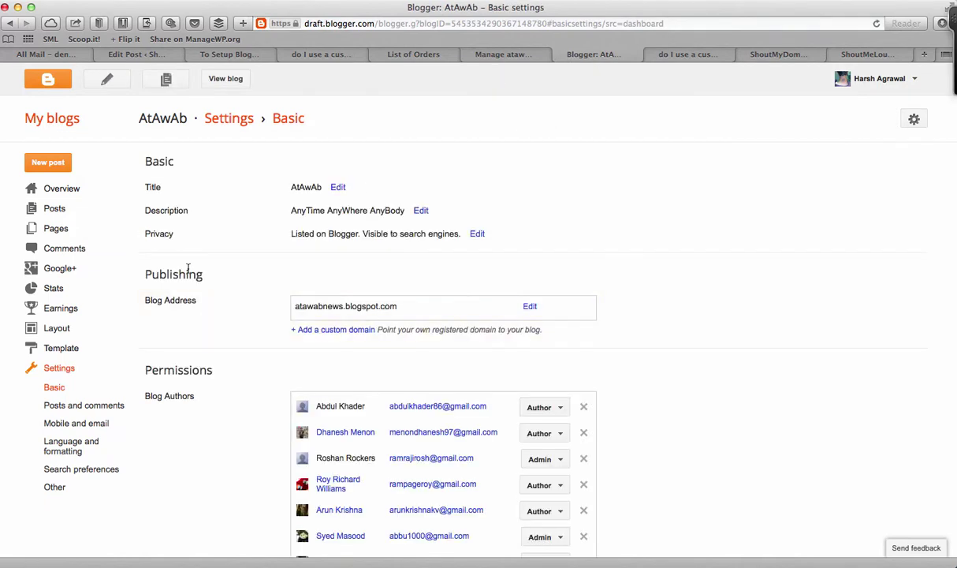
click(351, 329)
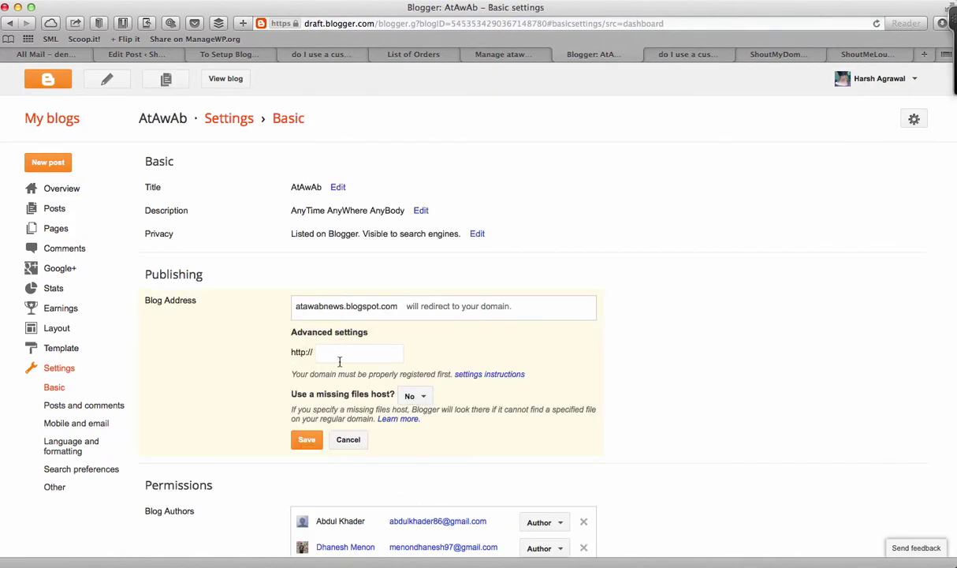
click(345, 354)
text(www.)
text(atawe)
text(b)
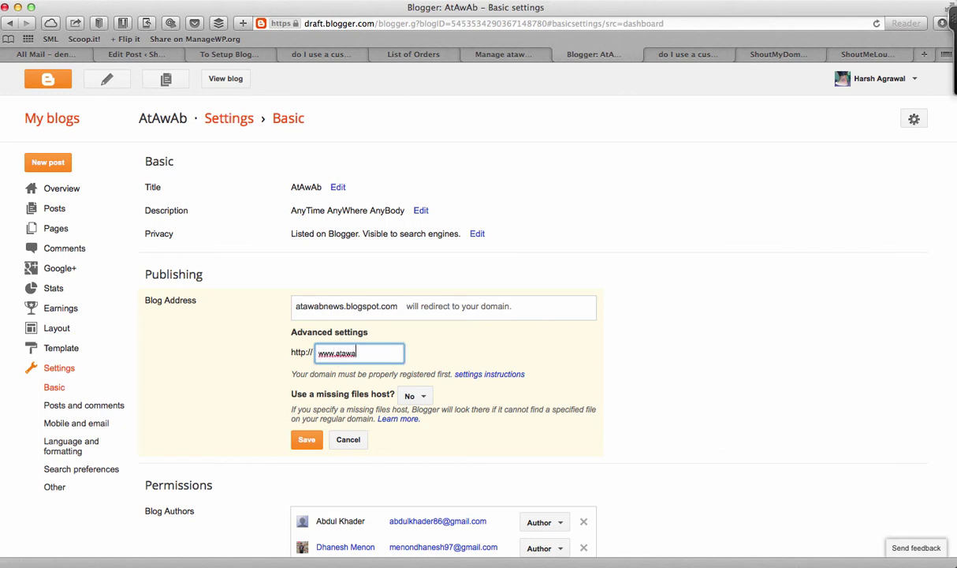
text(.com)
click(306, 439)
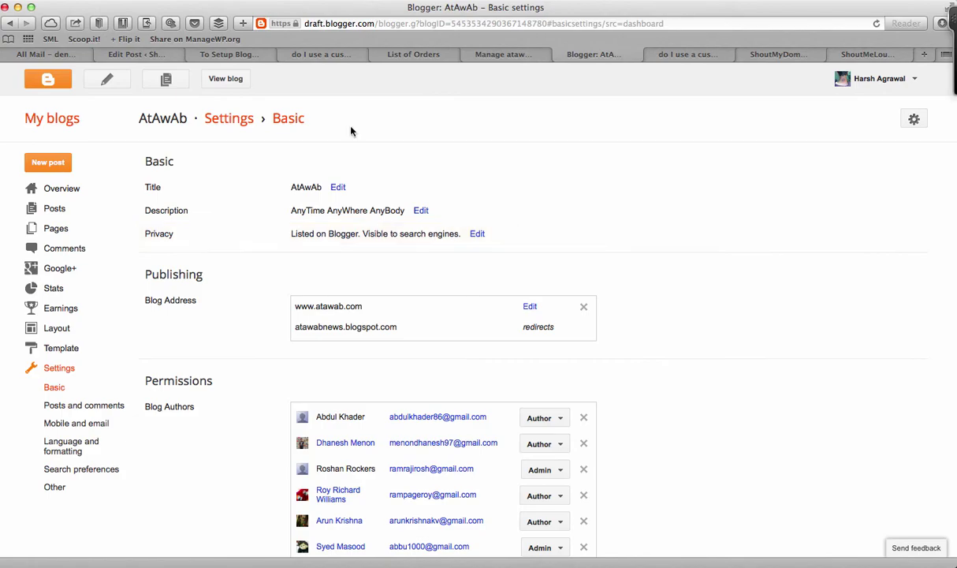
Read the ShoutMeLoud guide to its CNAME step, then view the orders list showing atawab.com
mouse_move(229, 54)
click(253, 57)
scroll(265, 127, down, 5)
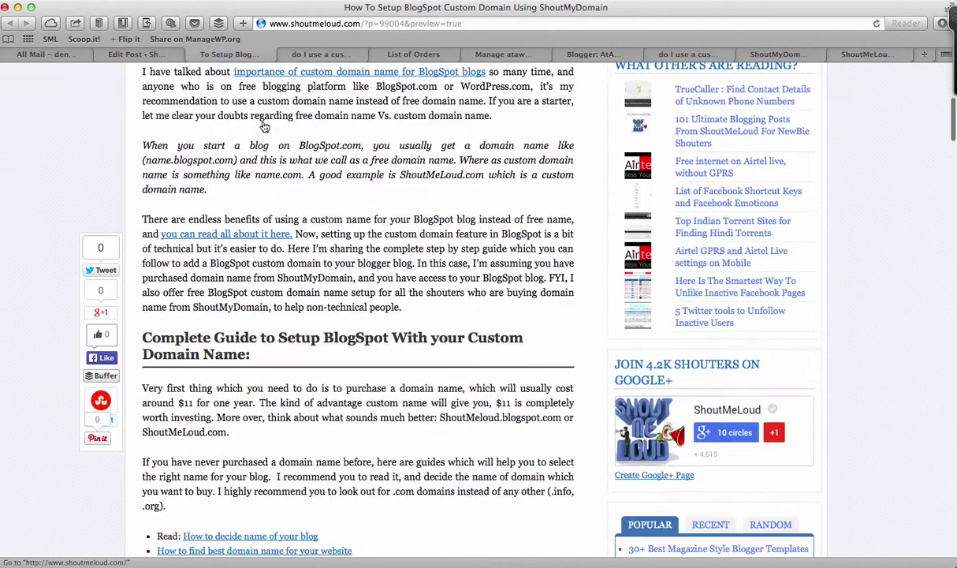
scroll(266, 128, down, 5)
scroll(265, 128, down, 5)
scroll(266, 128, down, 3)
scroll(260, 107, down, 4)
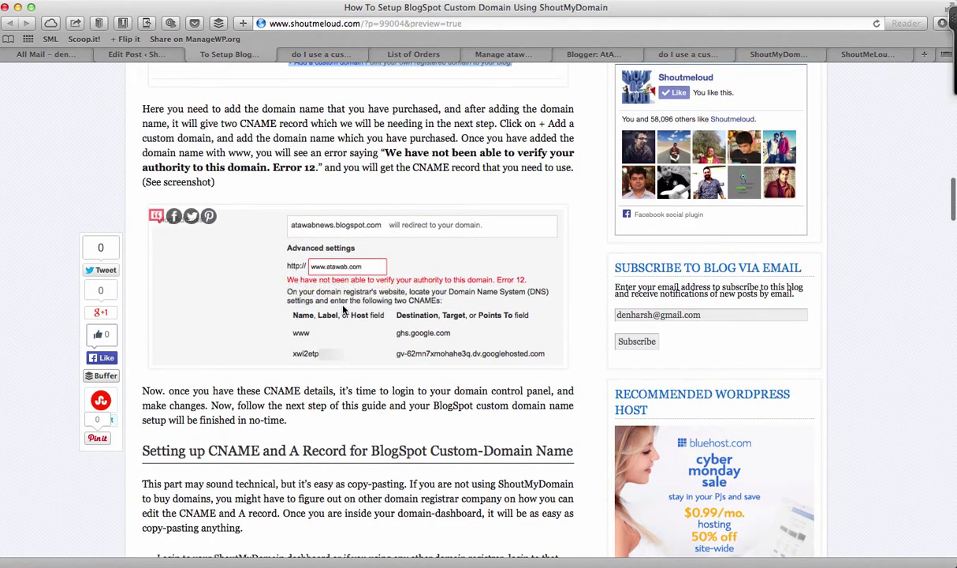
mouse_move(357, 288)
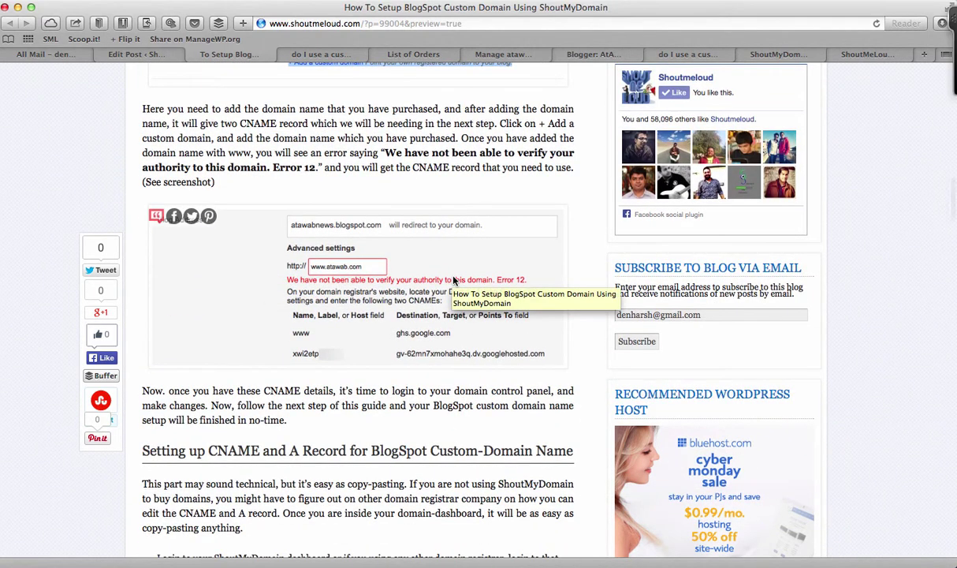
scroll(391, 446, down, 2)
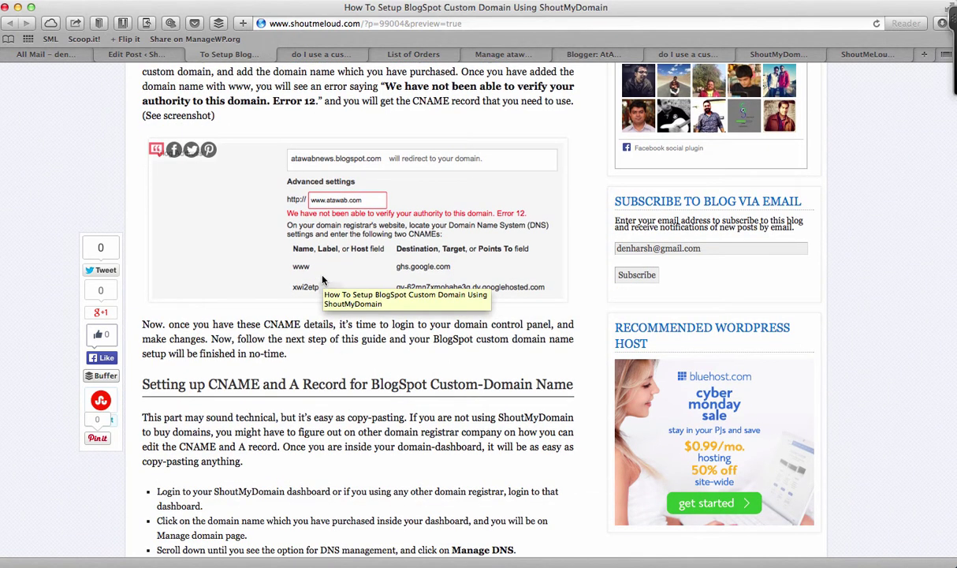
click(424, 55)
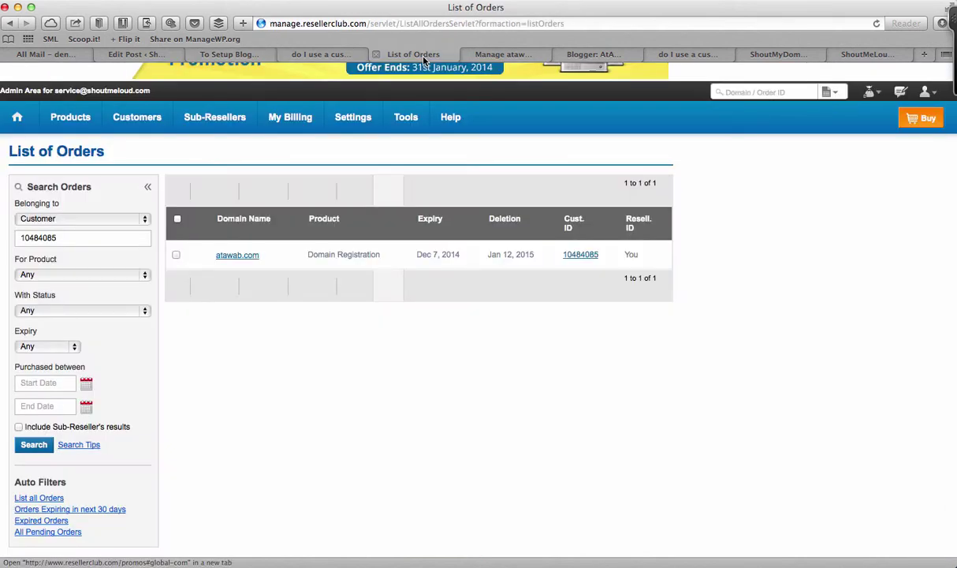
Open DNS Management for atawab.com and view its four existing A records
click(497, 54)
scroll(195, 242, down, 2)
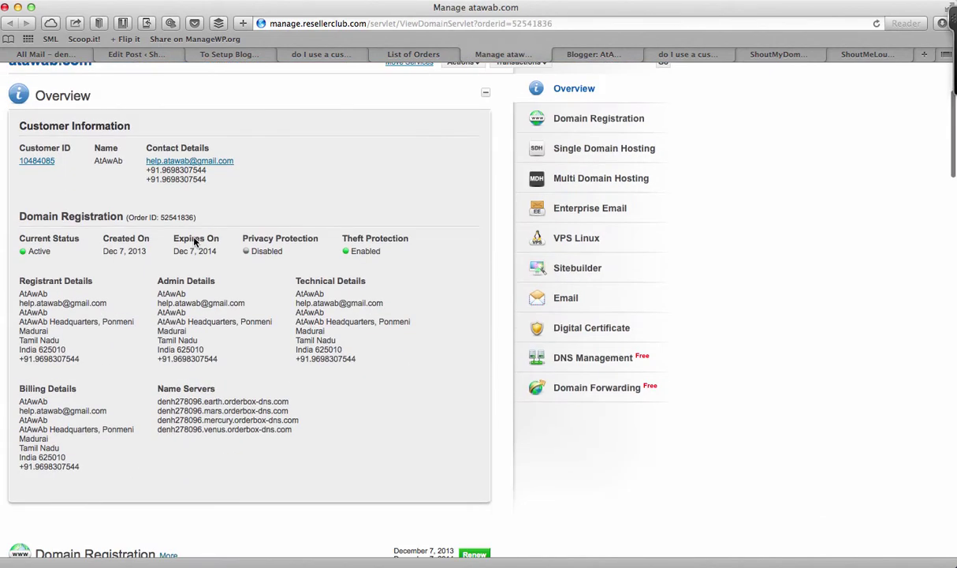
scroll(195, 242, down, 3)
scroll(194, 242, down, 4)
scroll(194, 242, down, 6)
scroll(195, 241, down, 5)
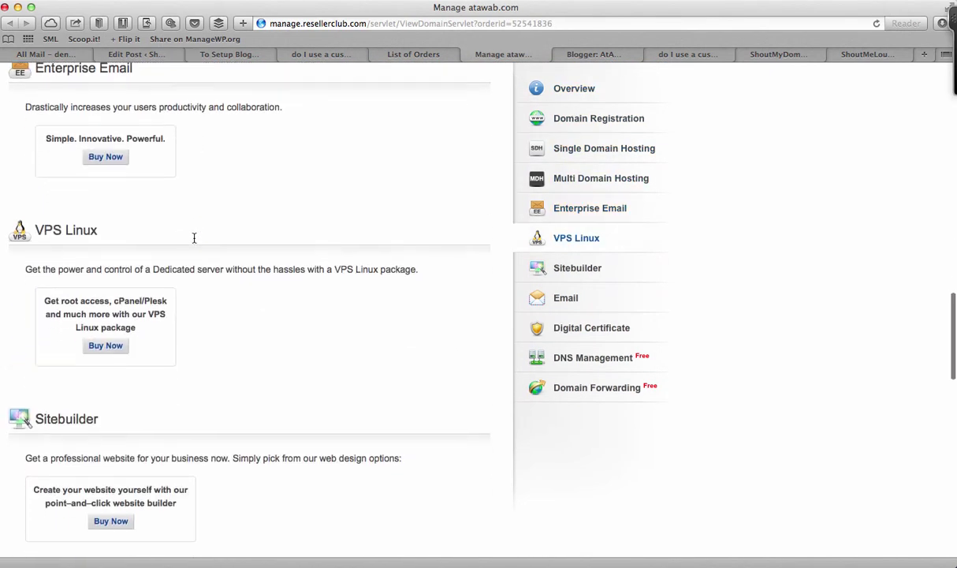
scroll(195, 240, down, 4)
scroll(195, 240, down, 4)
scroll(194, 238, down, 8)
scroll(194, 238, down, 2)
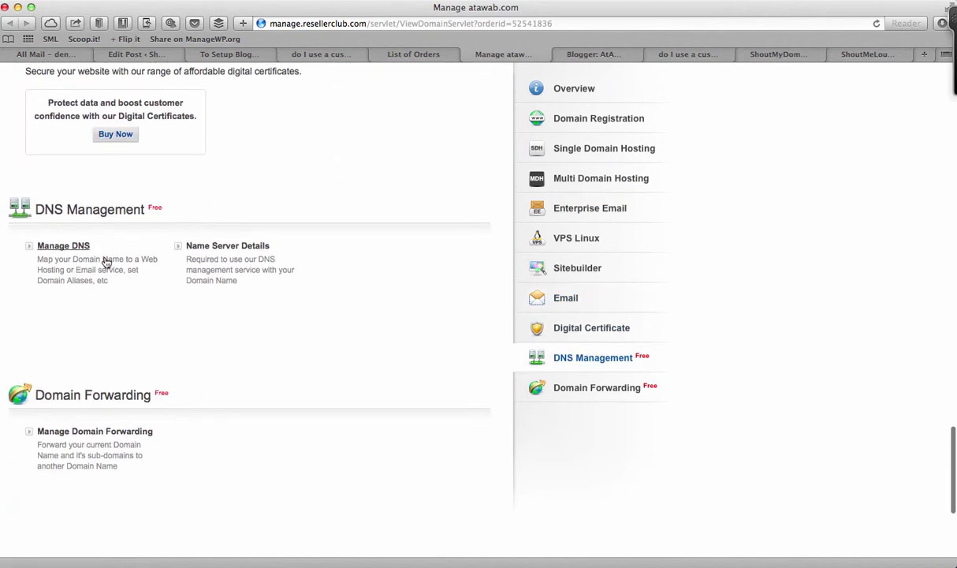
click(69, 245)
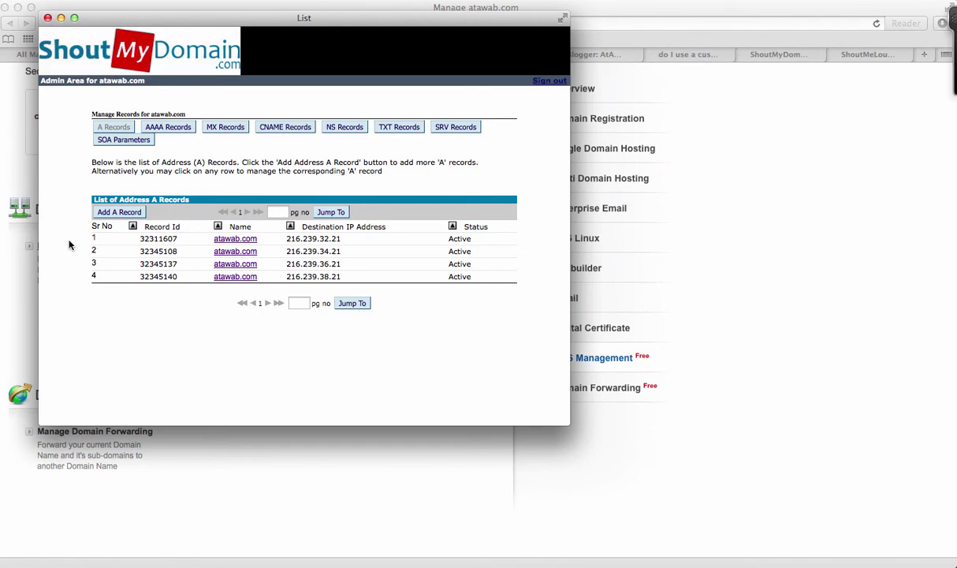
click(684, 295)
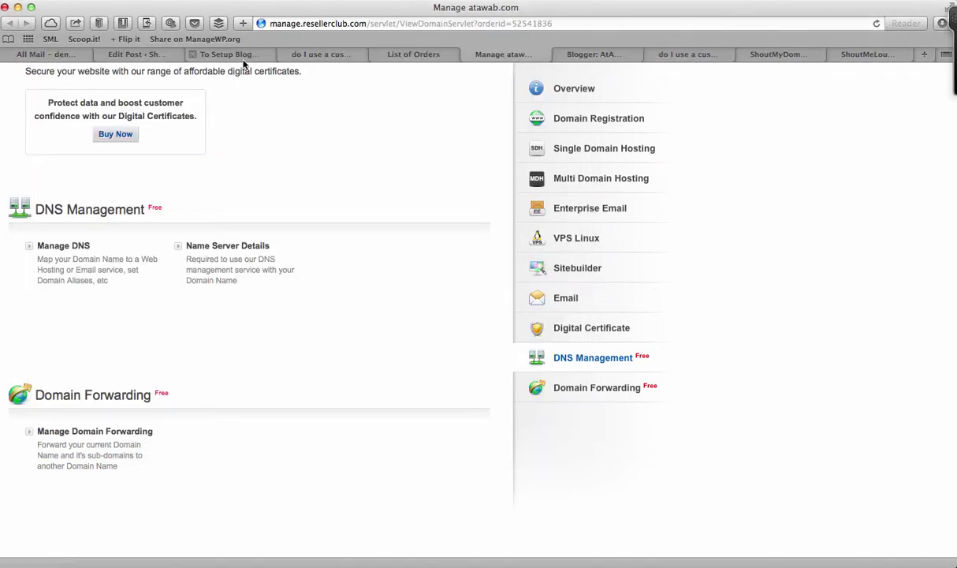
Review the guide's two required CNAME values, including www pointing to ghs.google.com
click(232, 55)
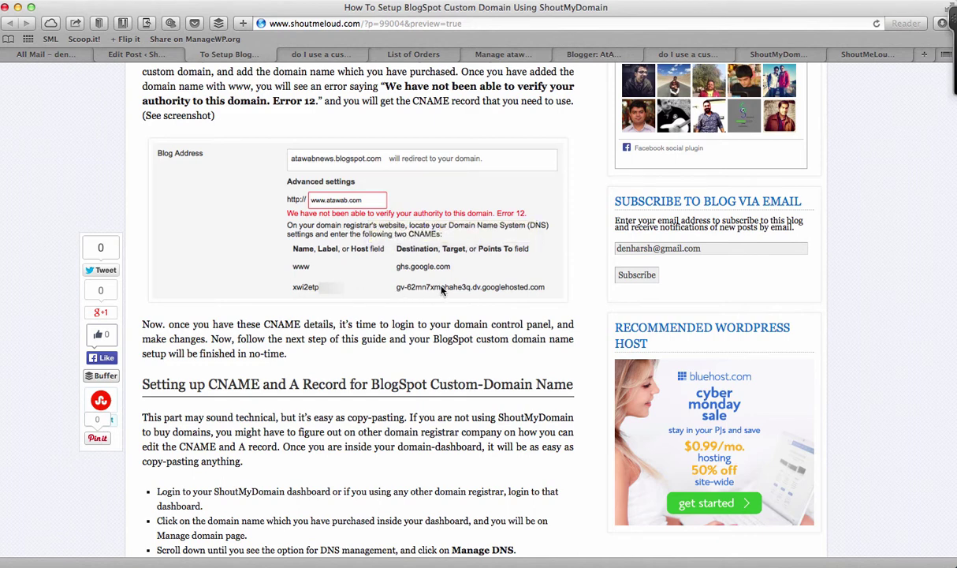
key(ctrl+Up)
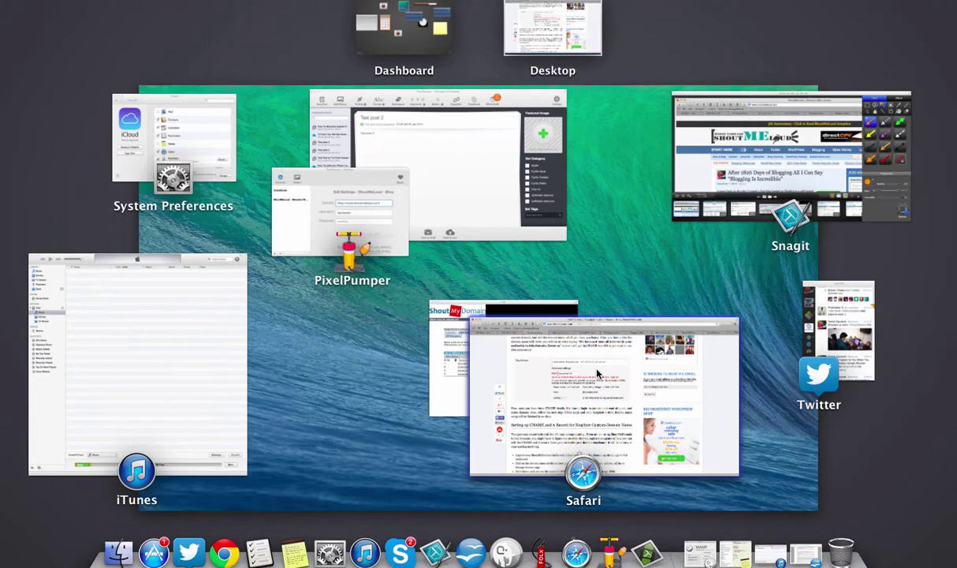
Add a www CNAME record pointing to ghs.google.com for atawab.com
click(432, 332)
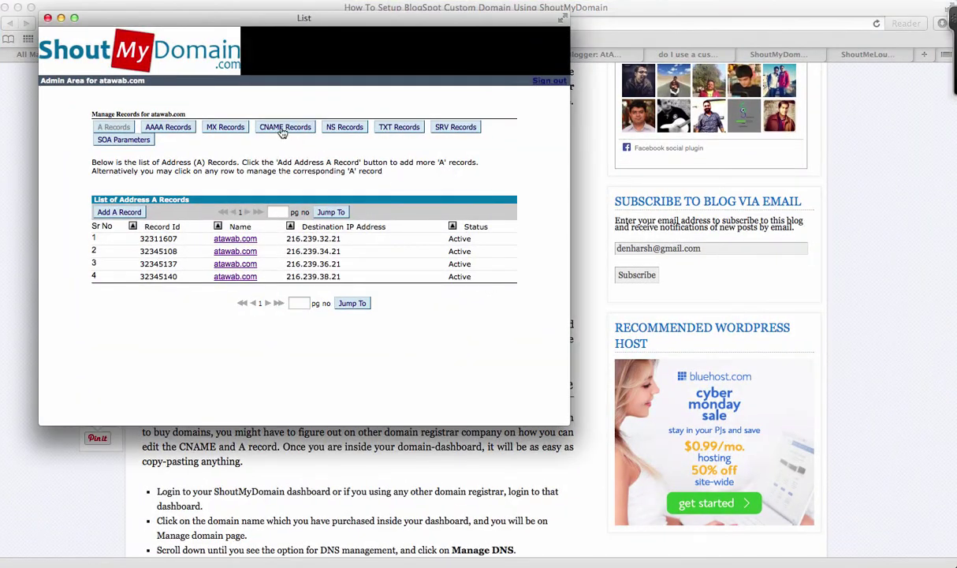
click(282, 129)
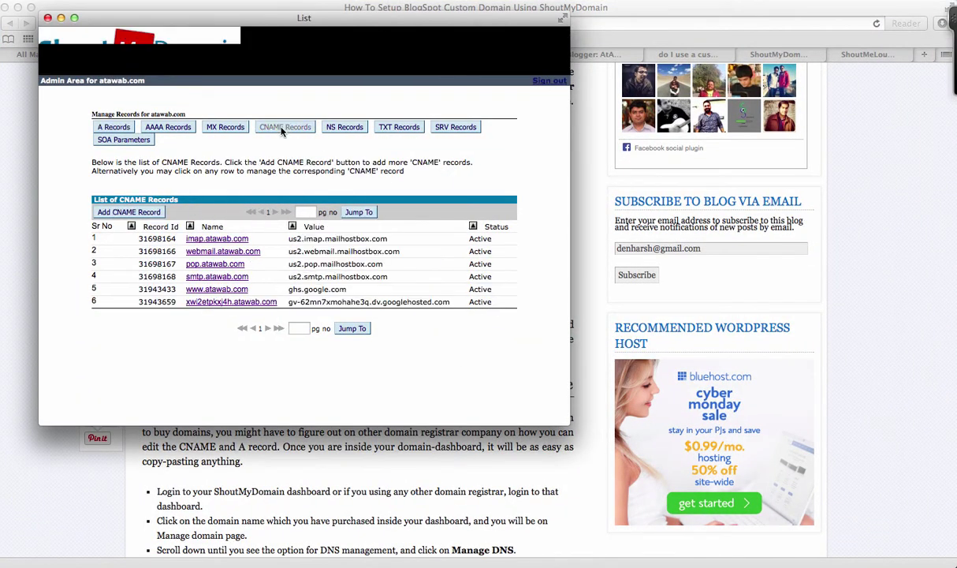
click(121, 216)
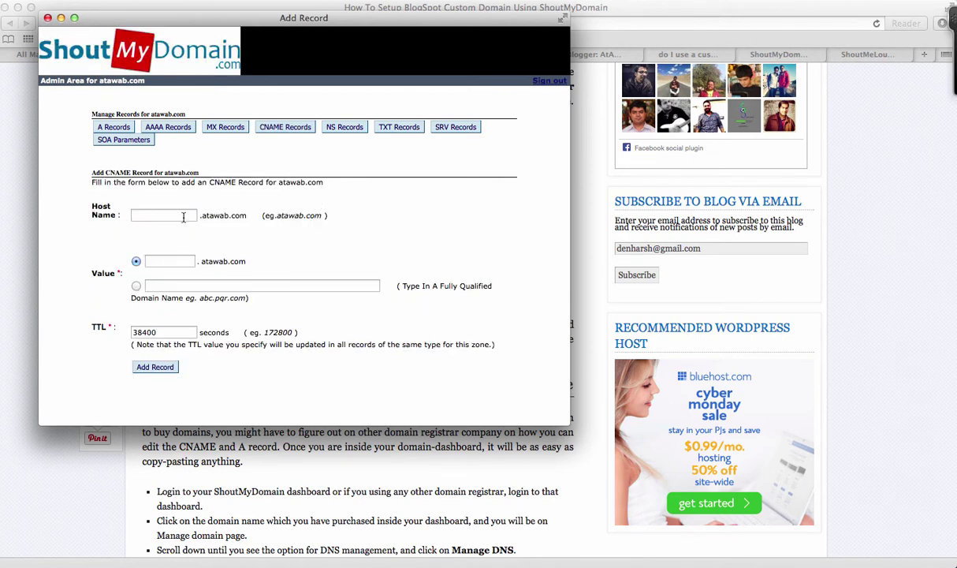
click(175, 215)
text(wwww)
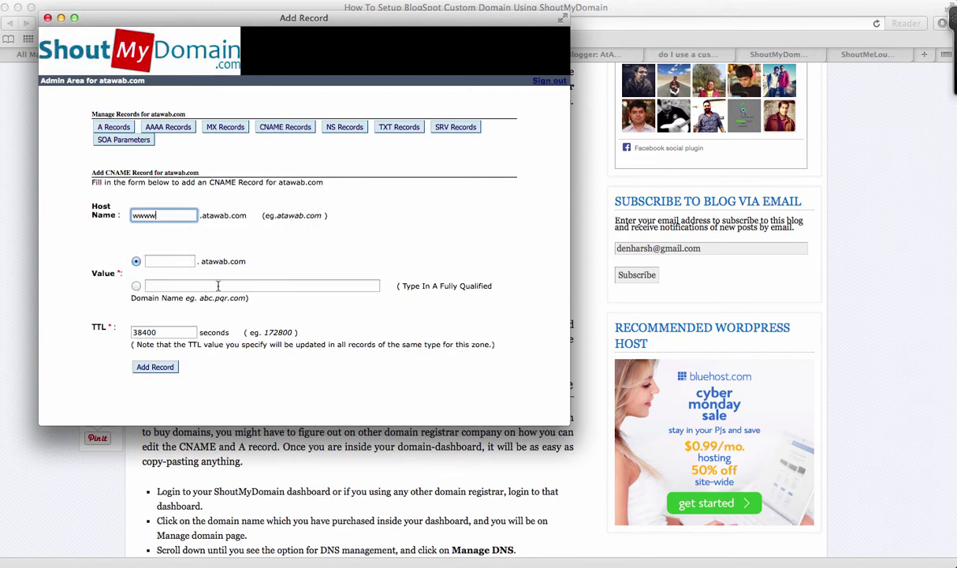
click(207, 286)
text(ghs.google)
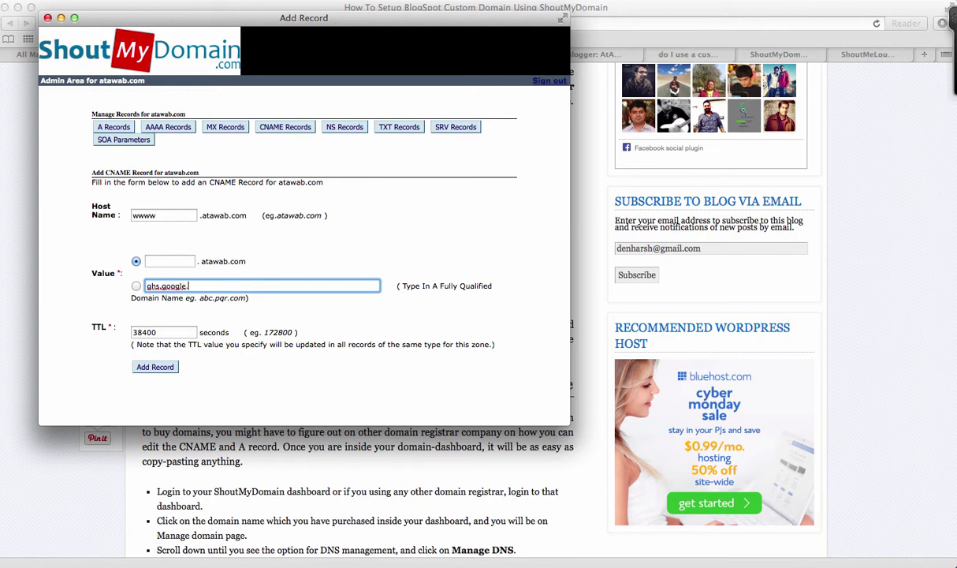
text(.com)
click(282, 126)
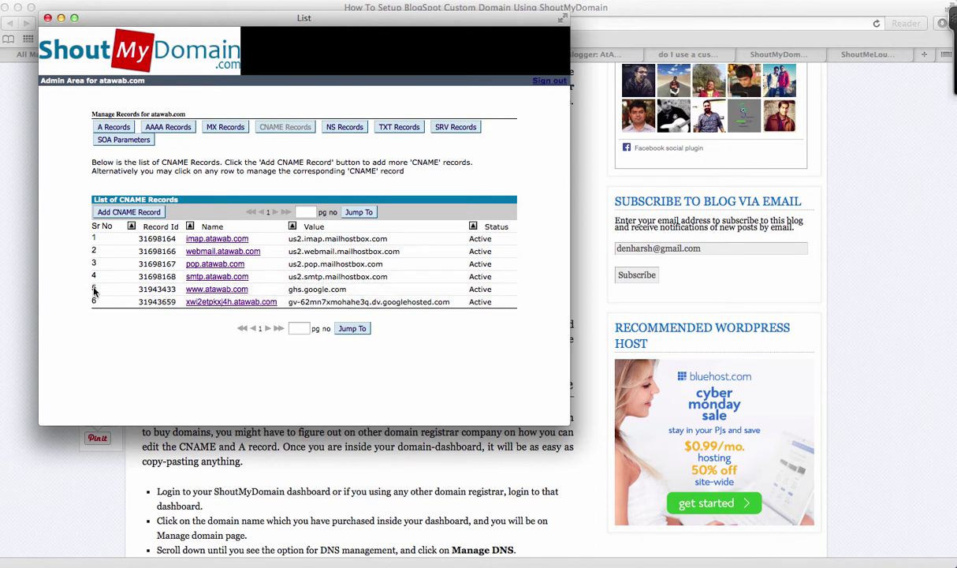
Open the xwi2etpkxj4h verification record and select its host name and googlehosted target
click(213, 304)
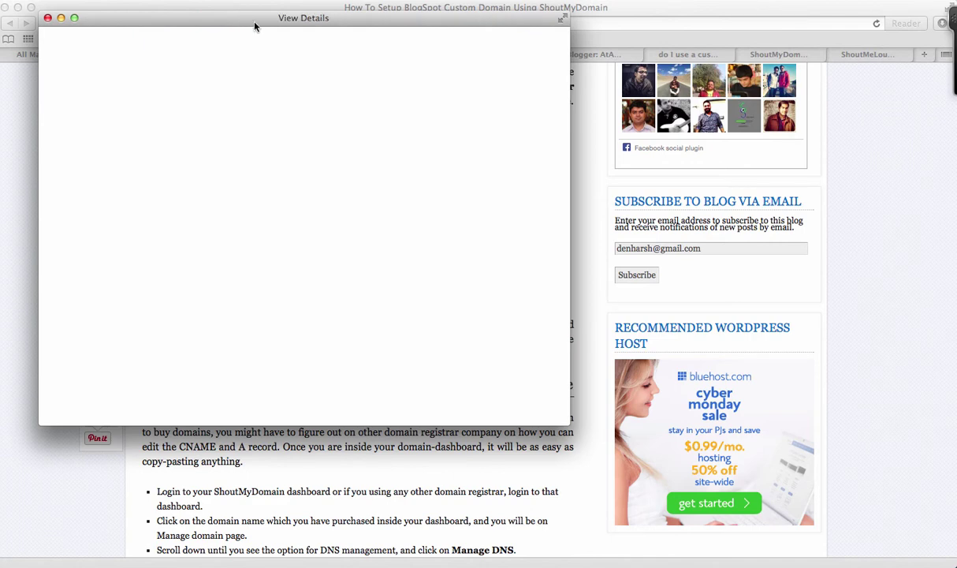
mouse_move(253, 24)
mouse_down()
mouse_move(697, 81)
mouse_move(659, 21)
mouse_up()
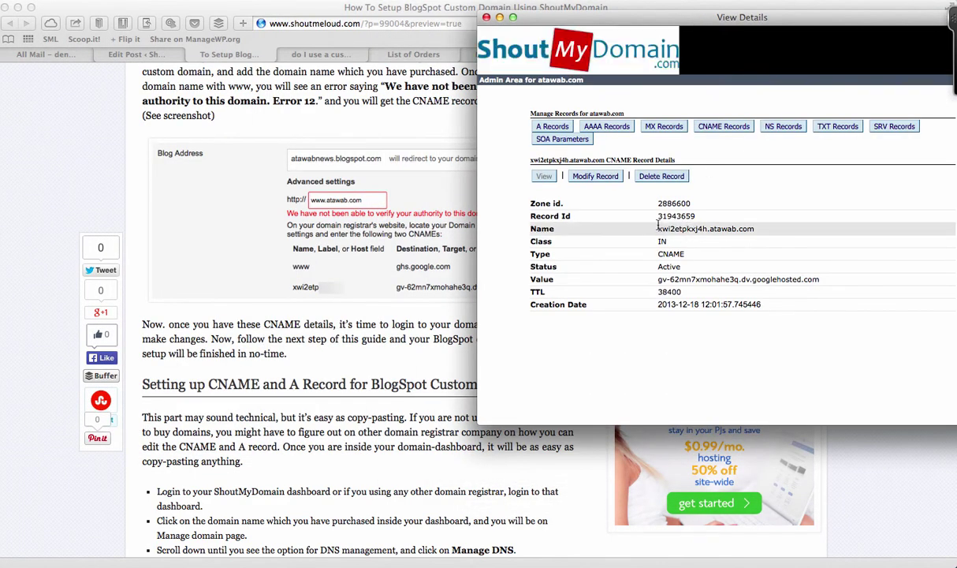
drag(658, 227, 707, 228)
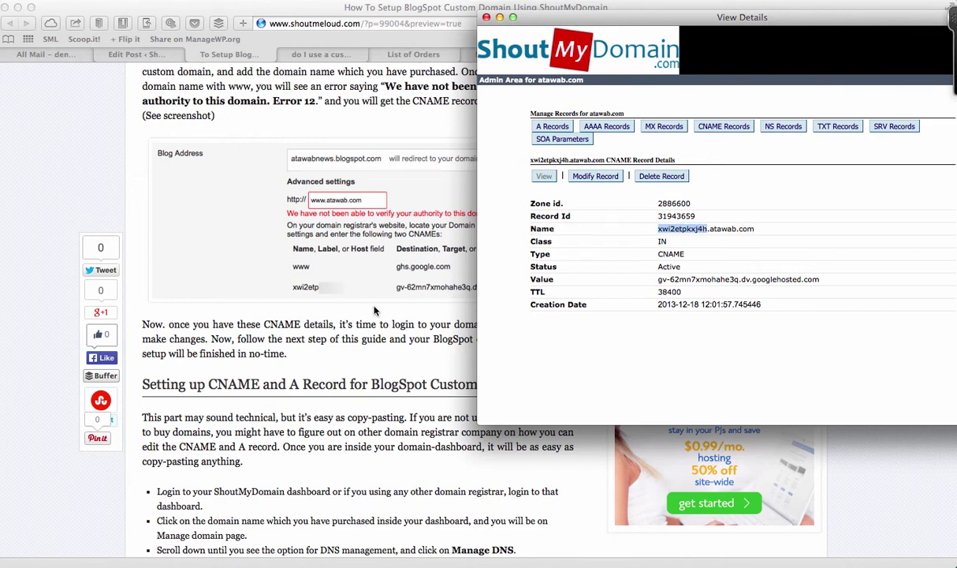
drag(658, 279, 741, 279)
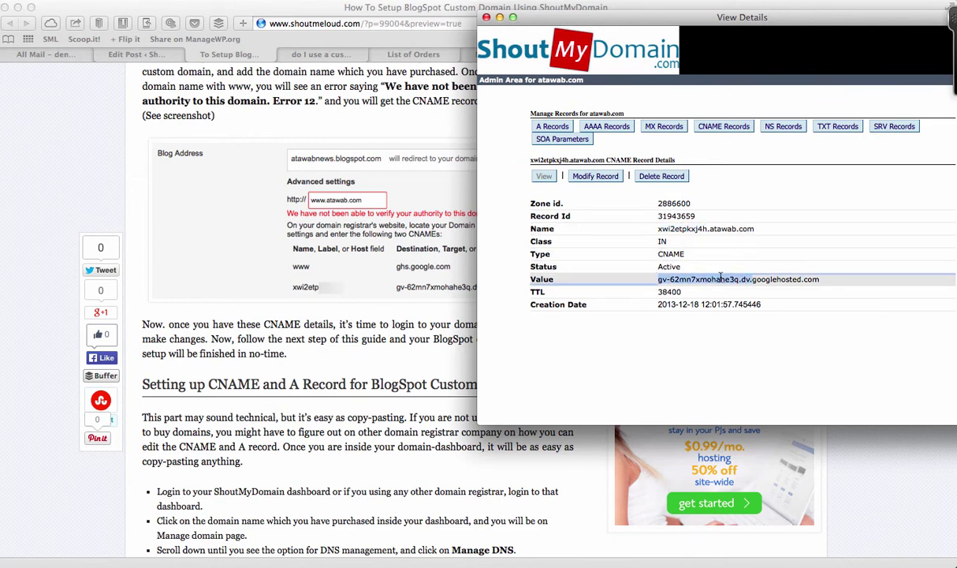
click(827, 274)
drag(827, 279, 659, 279)
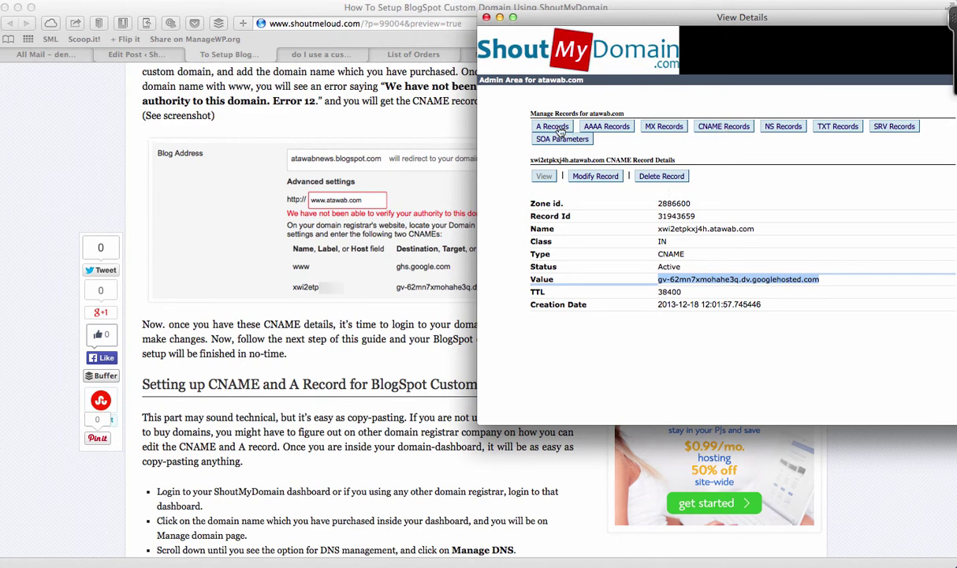
Start a new A record and select the first Google IP 216.239.32.21 in the guide
click(559, 128)
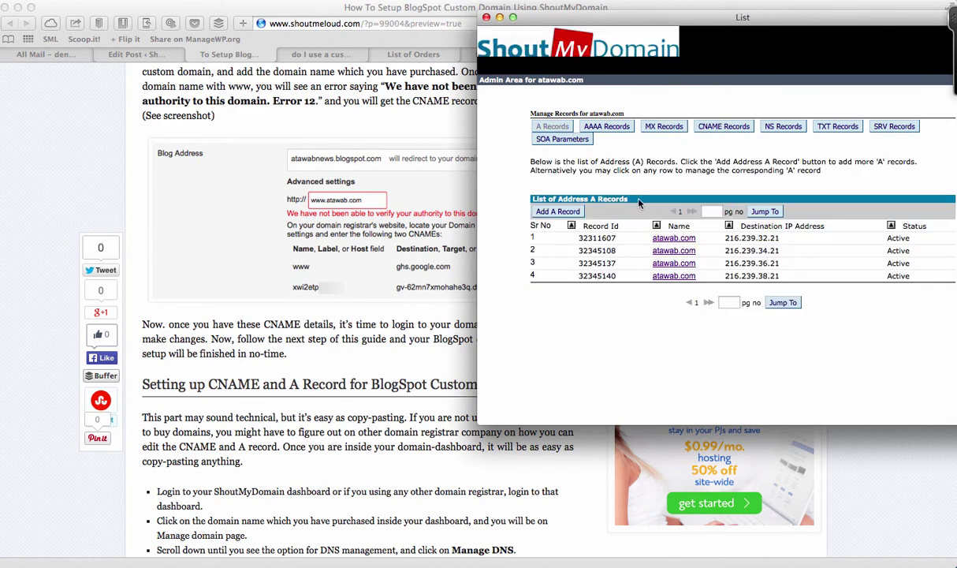
click(559, 213)
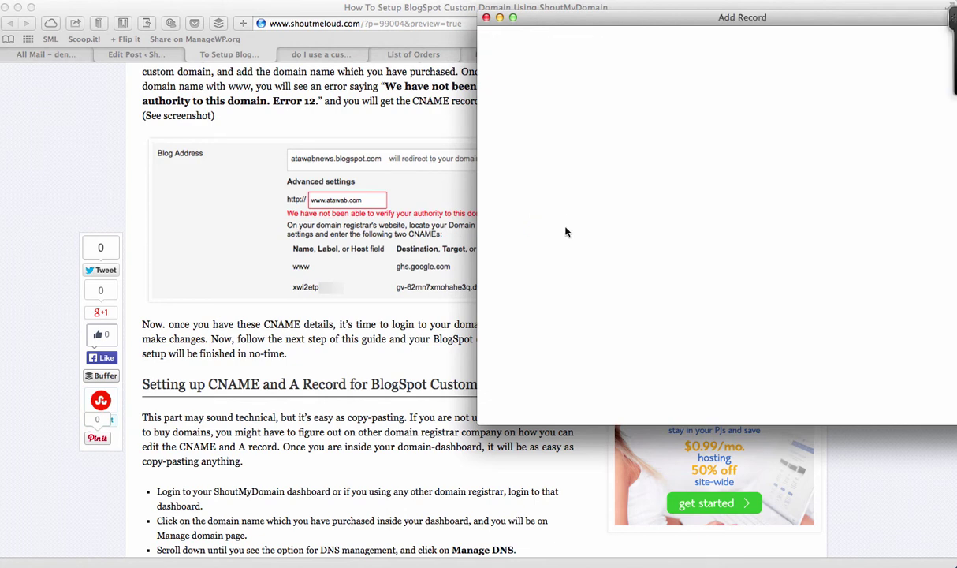
click(355, 383)
scroll(356, 383, down, 4)
scroll(355, 383, down, 6)
scroll(355, 383, down, 5)
scroll(355, 384, down, 5)
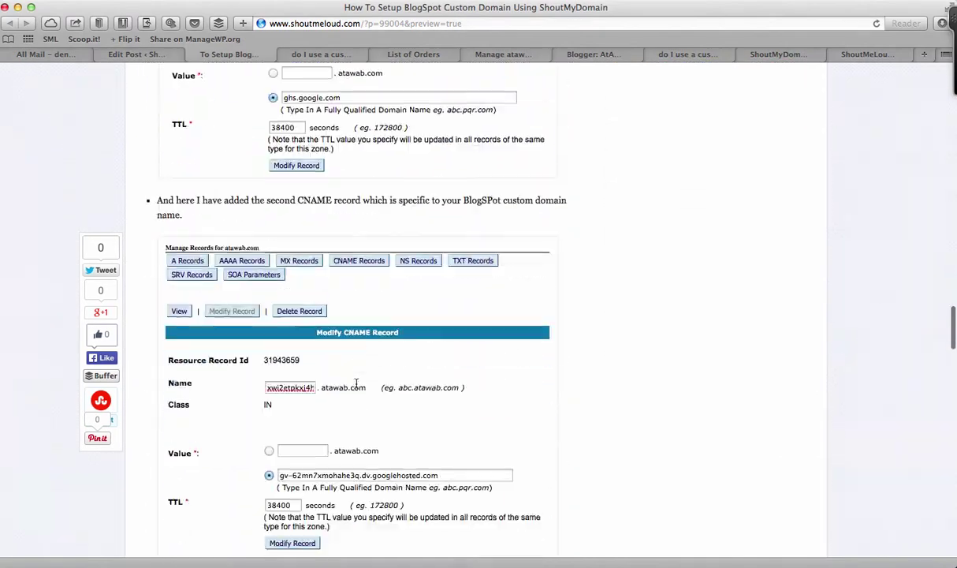
scroll(355, 383, down, 4)
scroll(355, 383, down, 5)
scroll(356, 383, down, 5)
scroll(356, 383, up, 2)
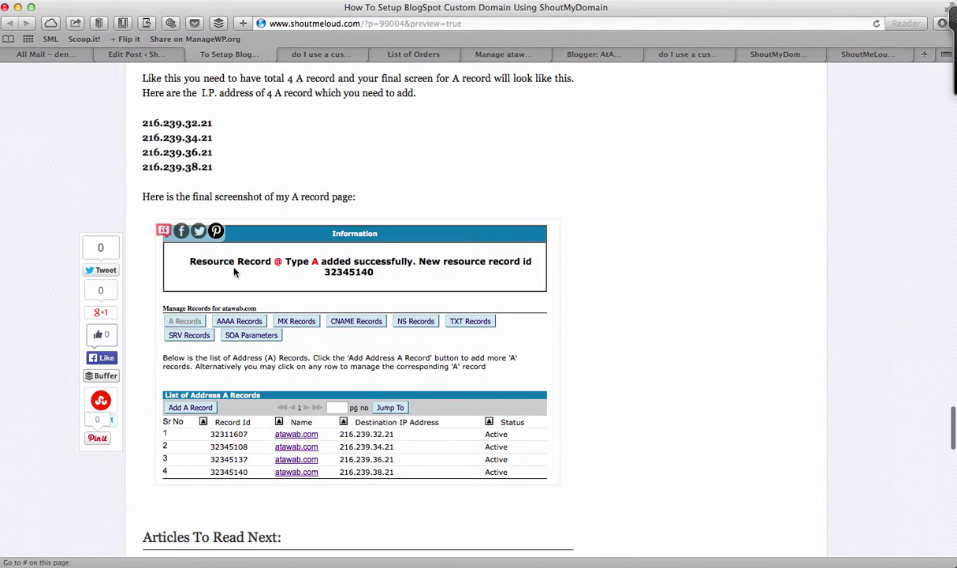
drag(214, 125, 142, 123)
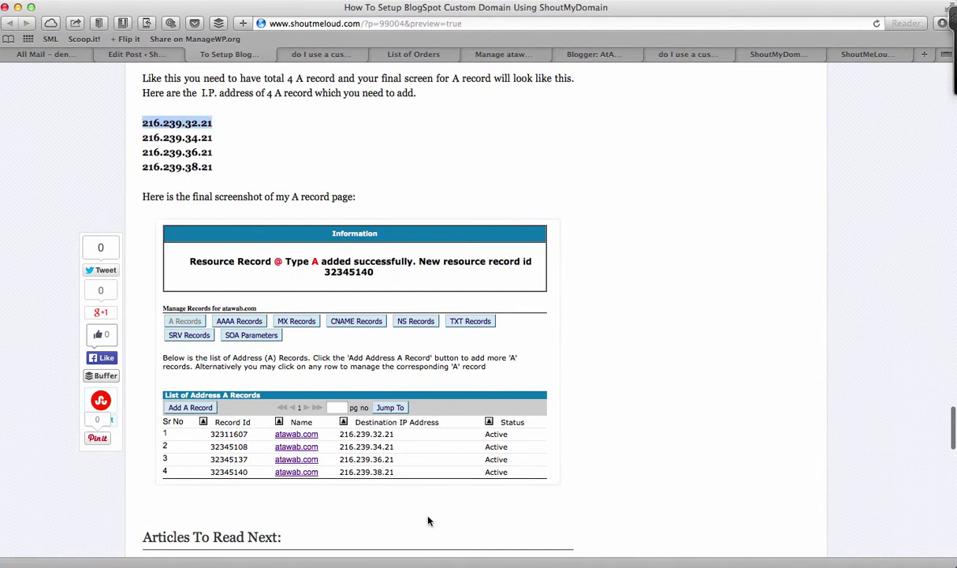
Submit an A record with destination 216.239.32.21, then close the DNS window
key(ctrl+Up)
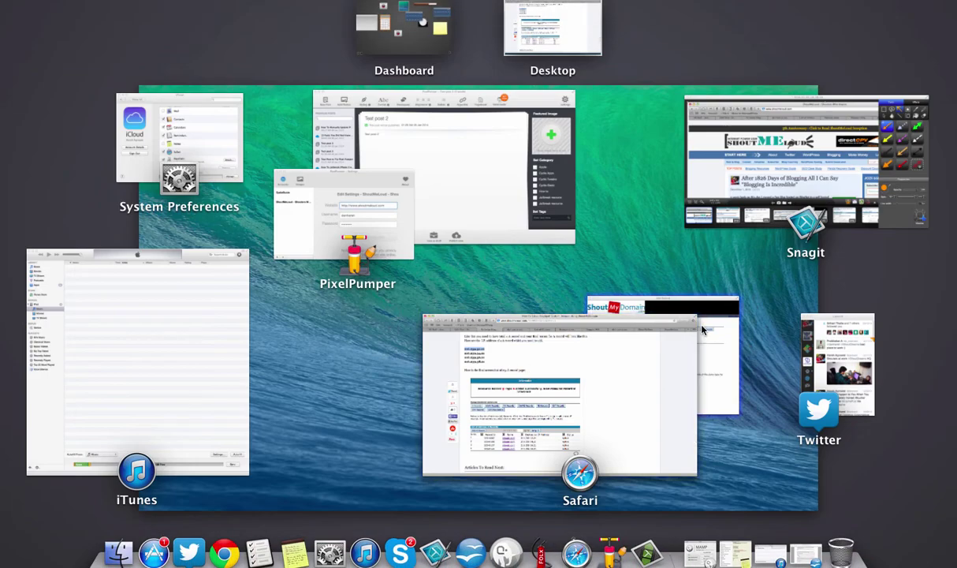
click(694, 336)
click(657, 216)
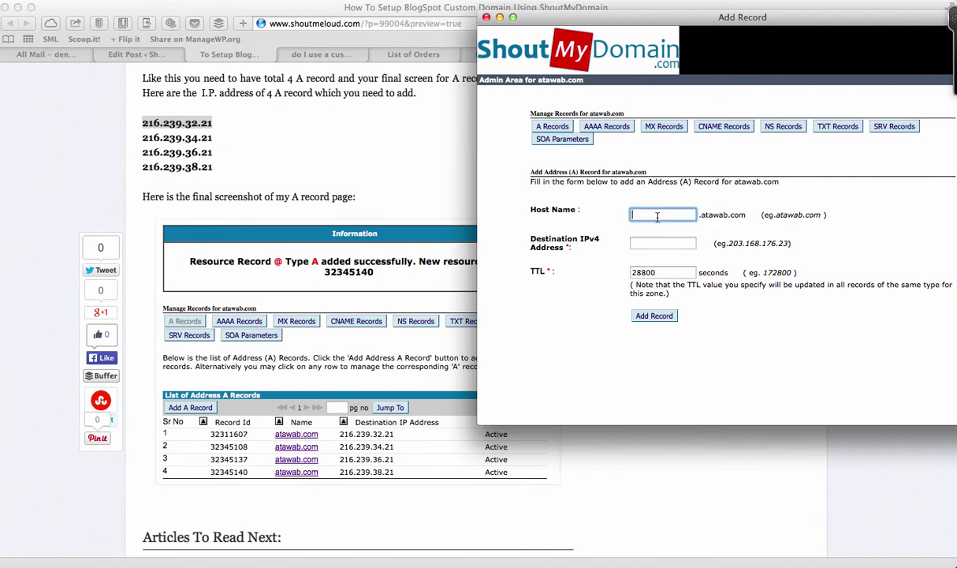
click(658, 243)
text(216.239.32.21)
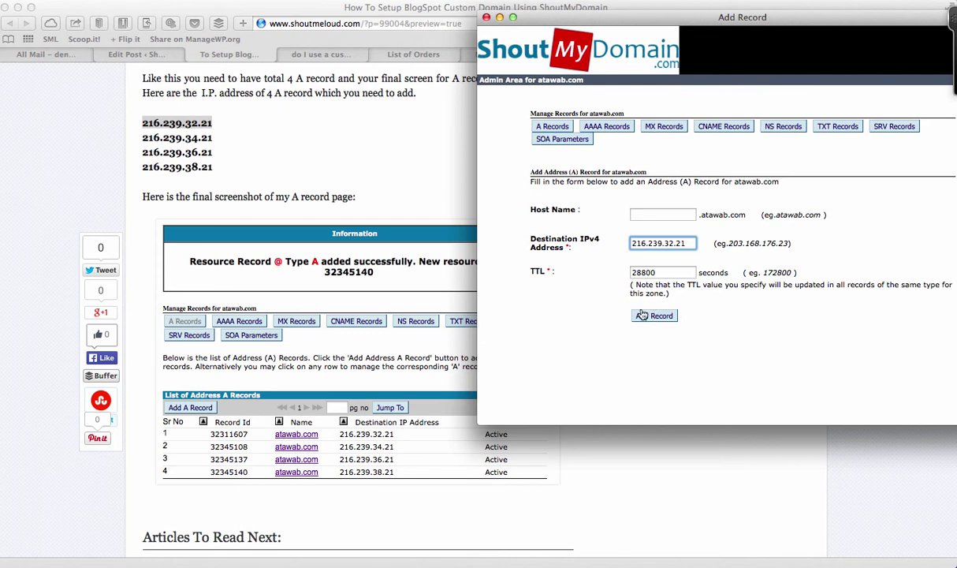
click(555, 130)
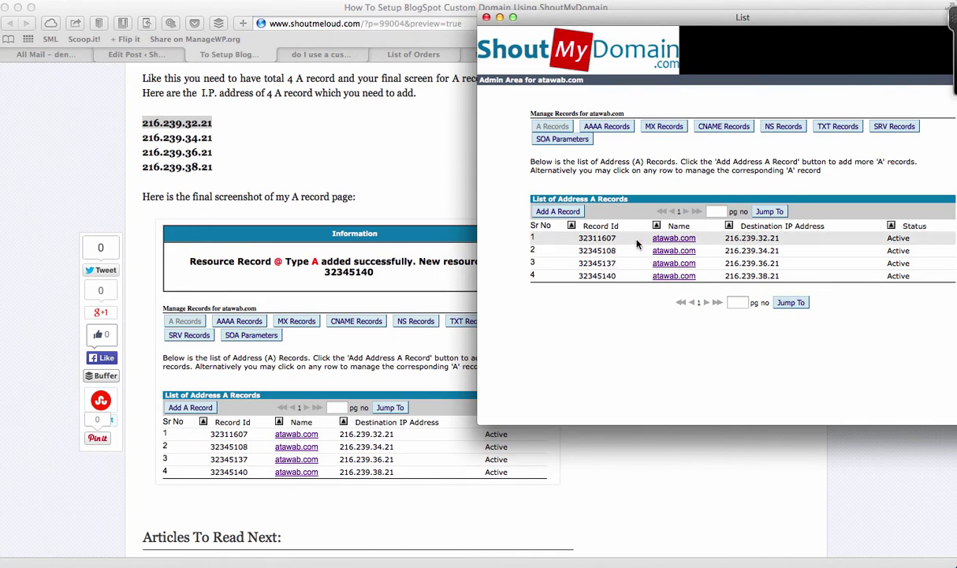
click(486, 17)
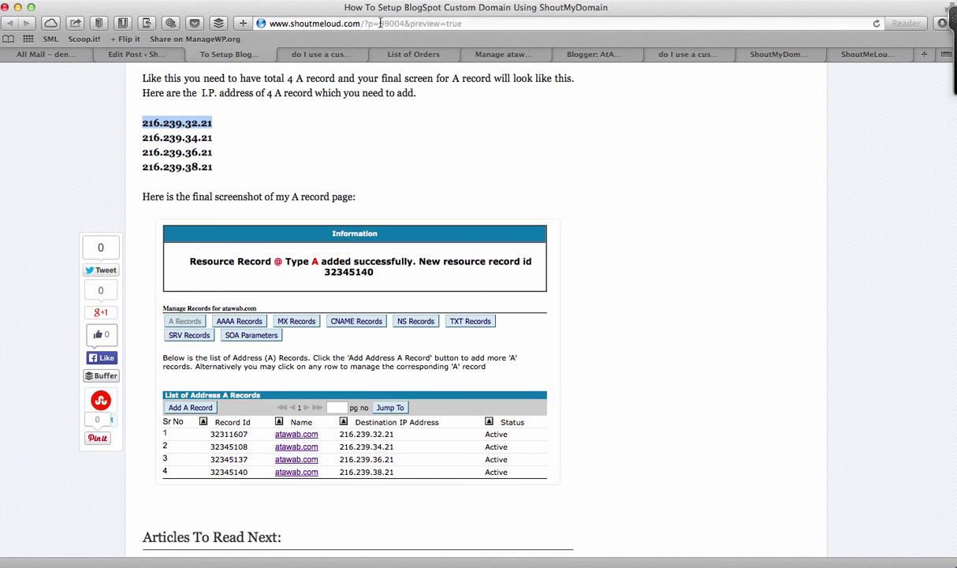
Copy the old atawabnews.blogspot.com address from Blogger settings into a new tab's address bar
click(508, 55)
click(593, 55)
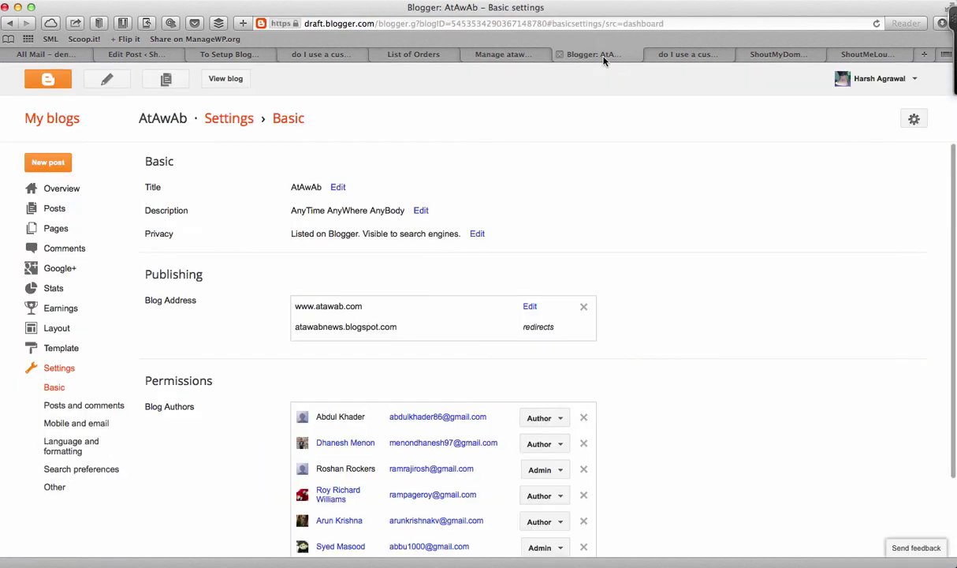
scroll(355, 290, down, 1)
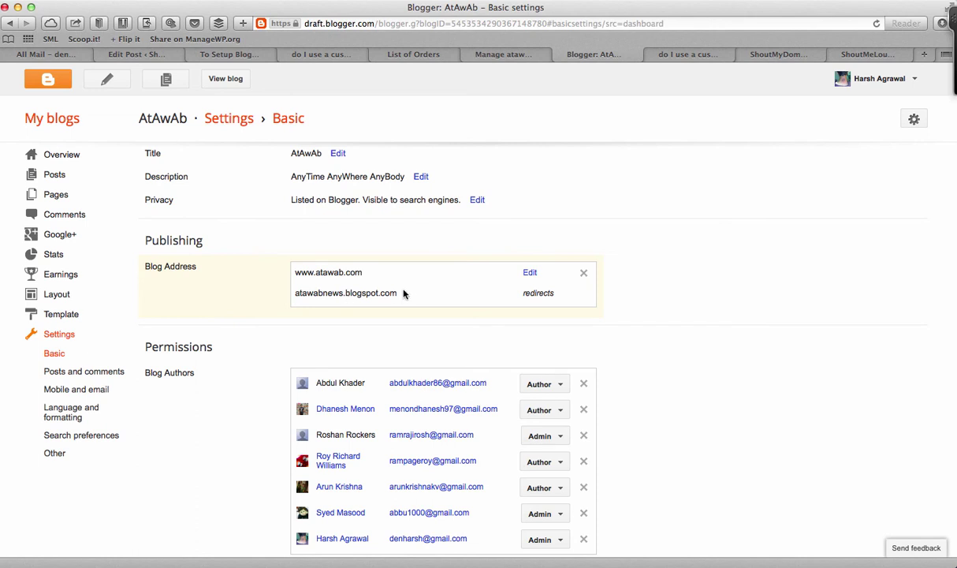
drag(396, 294, 296, 293)
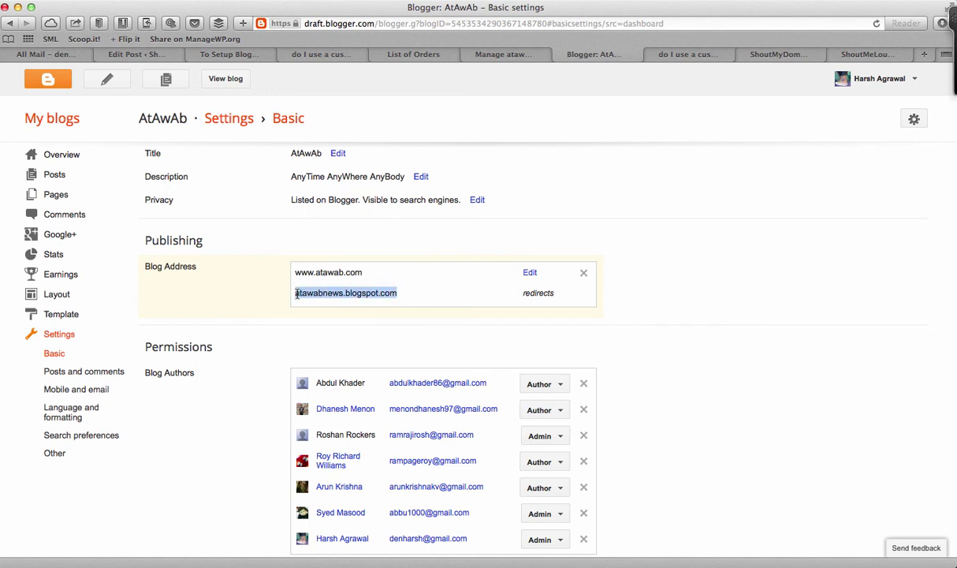
key(super+c)
key(super+t)
key(super+v)
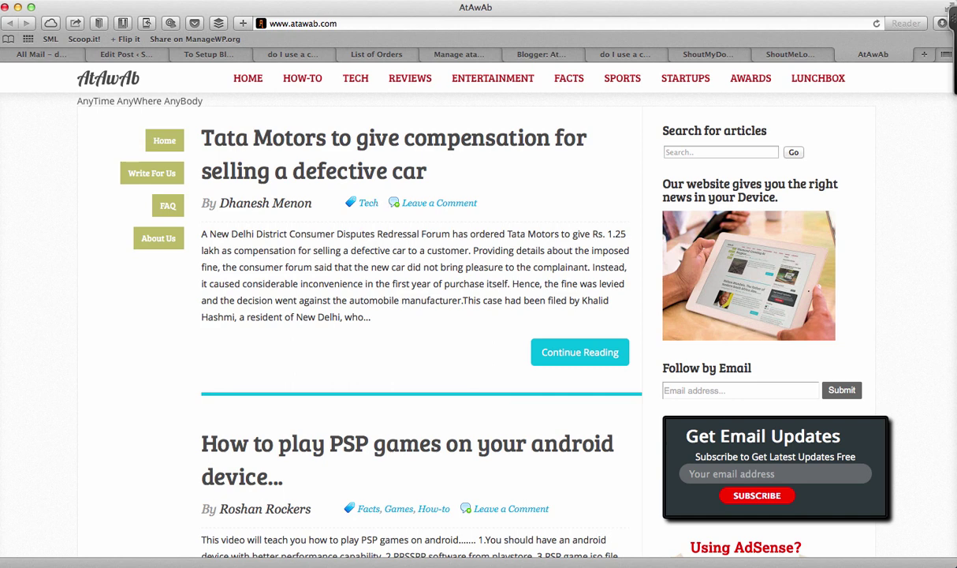
click(524, 0)
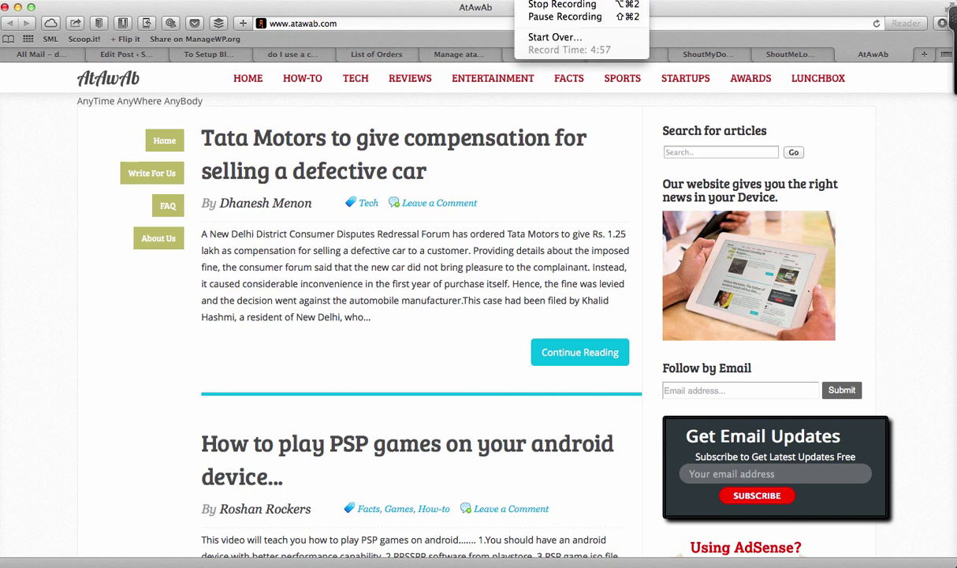
click(541, 5)
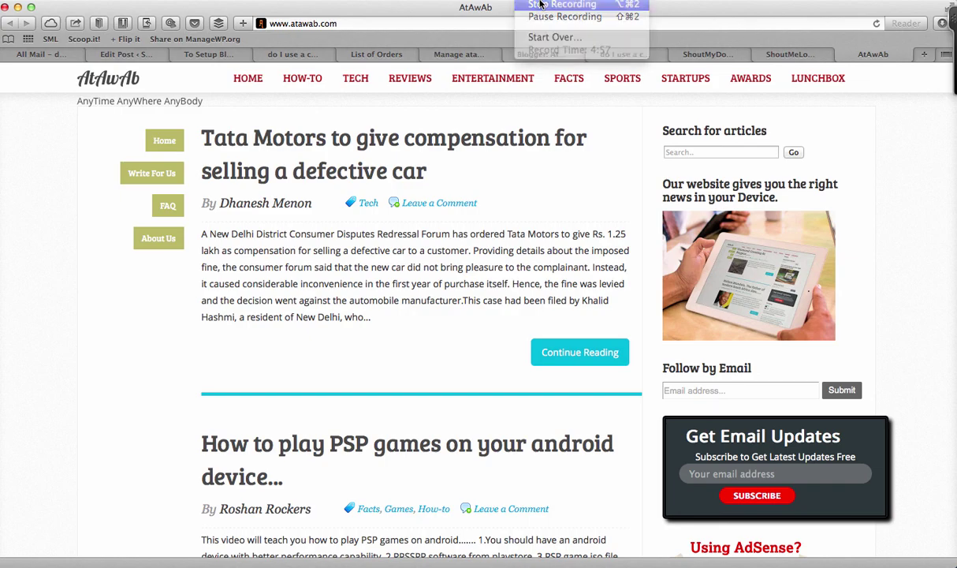